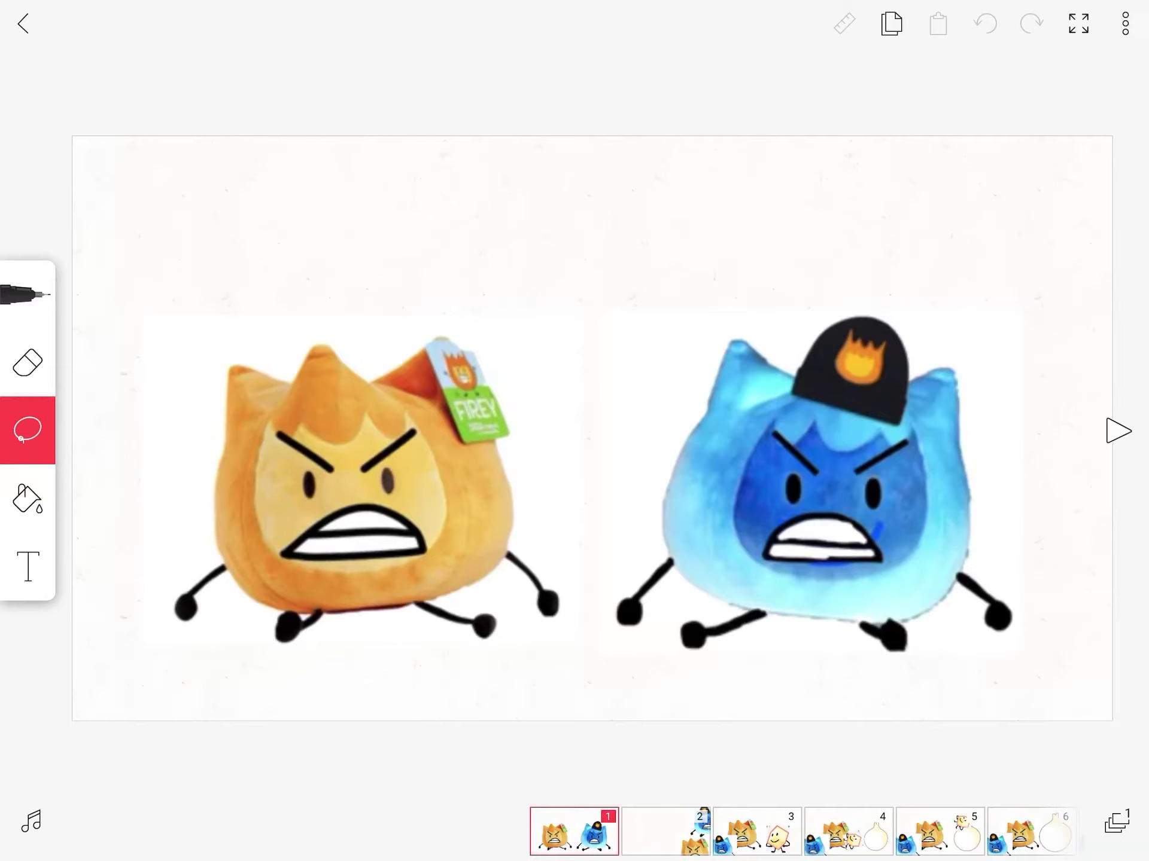
- Advance through frames 2 to 7, passing the jawbreaker scene on frame 6
left_click(667, 832)
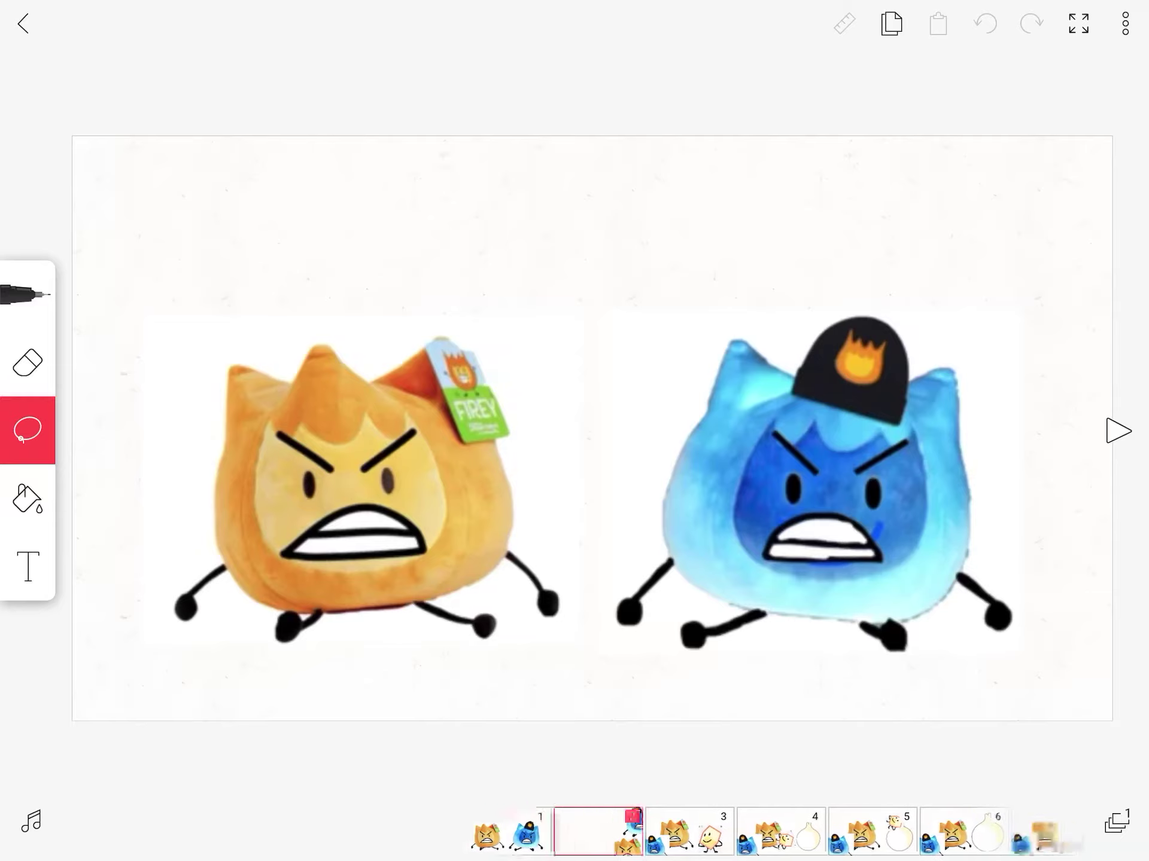
left_click(666, 833)
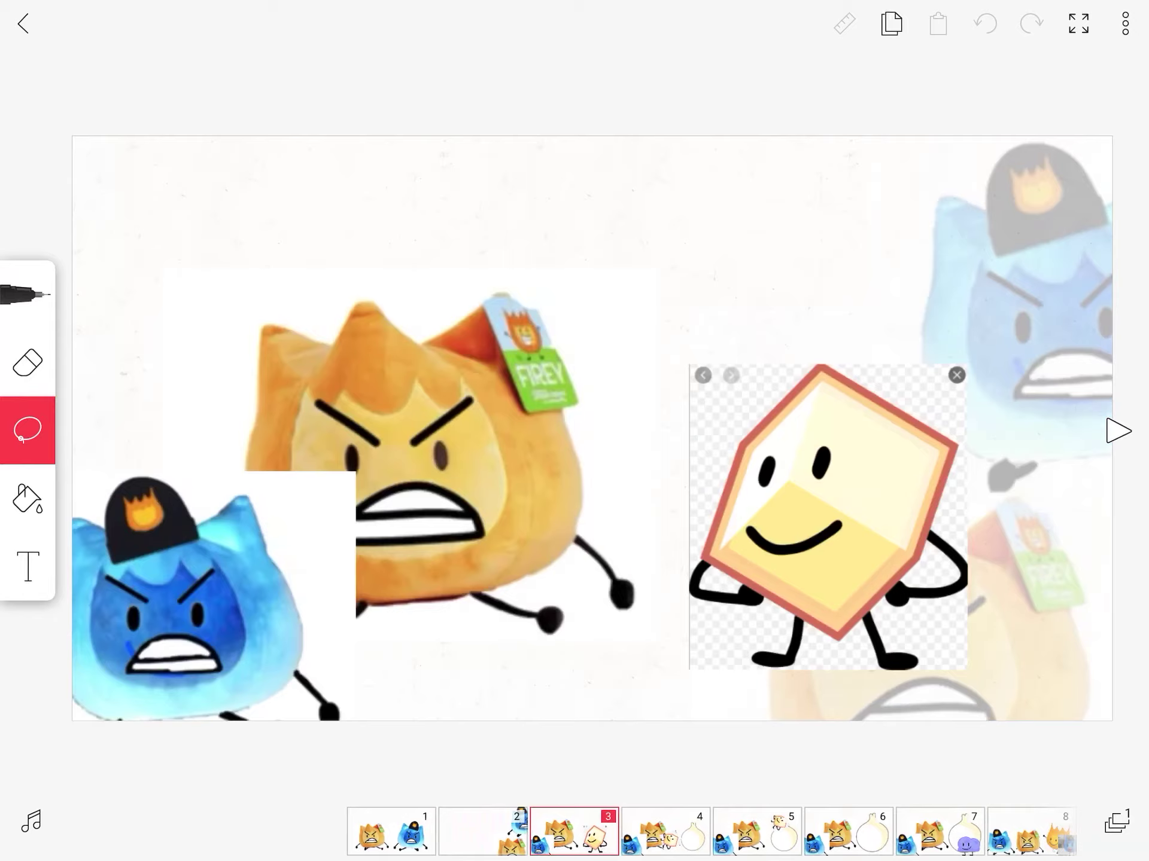
left_click(665, 831)
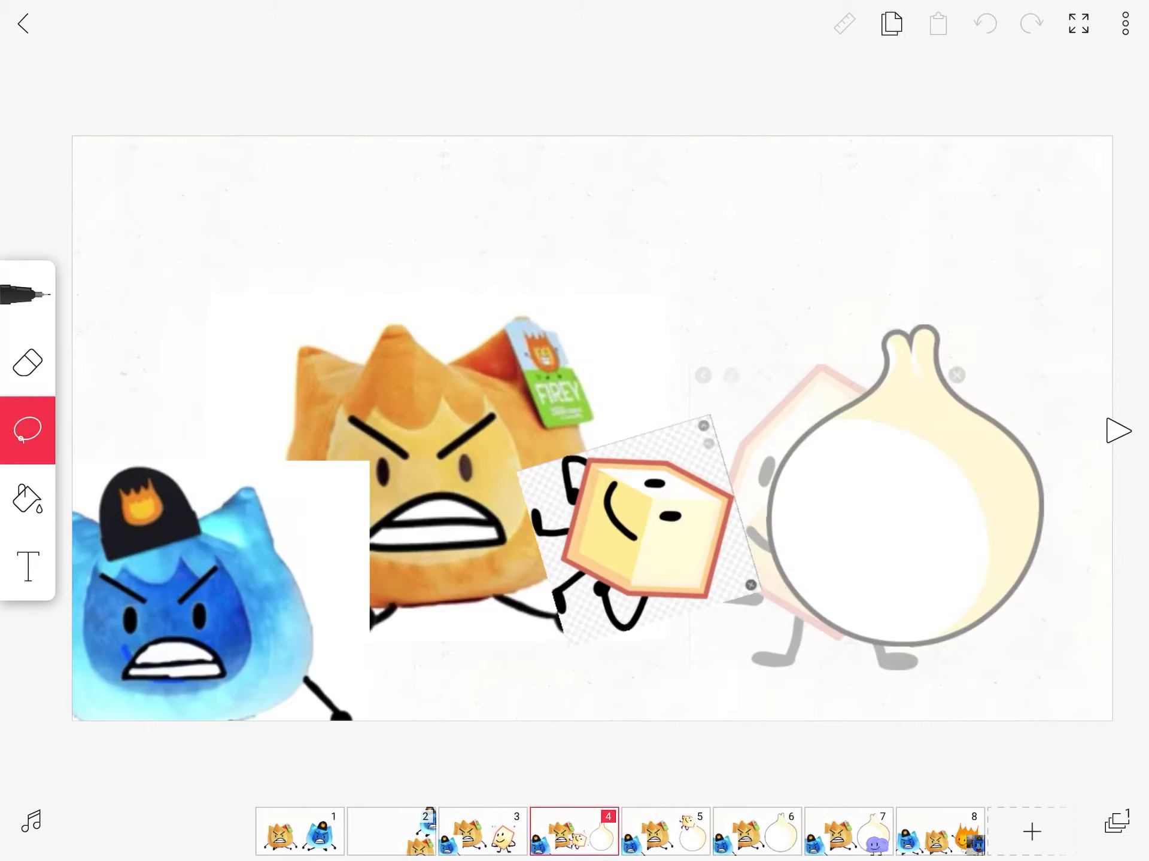
left_click(665, 832)
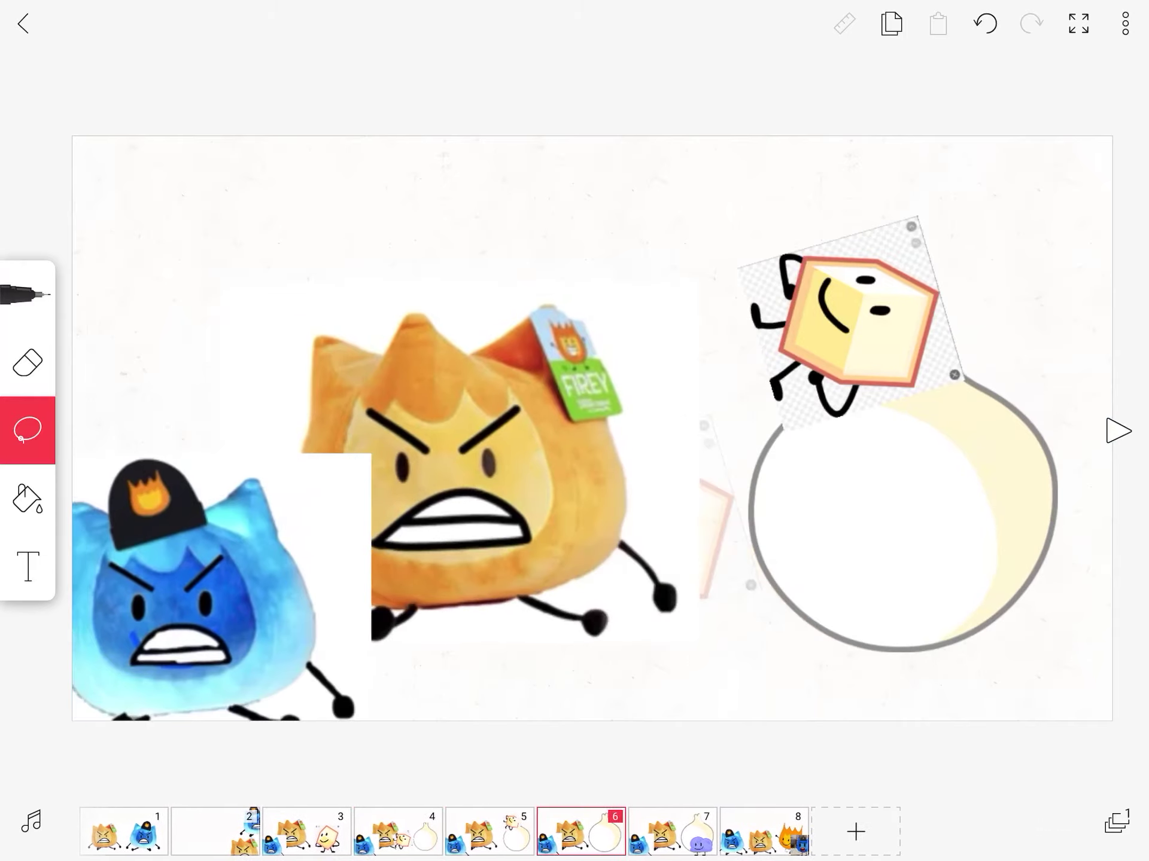
left_click(664, 832)
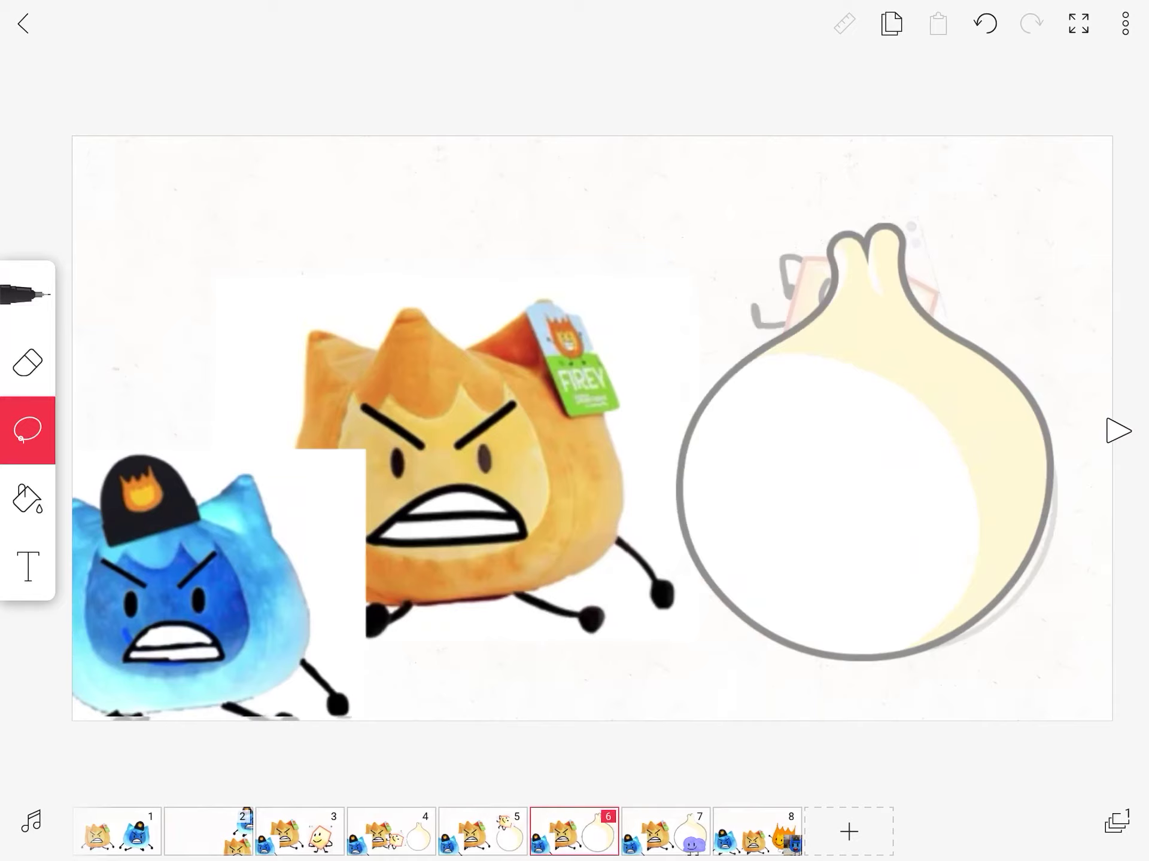
left_click(665, 832)
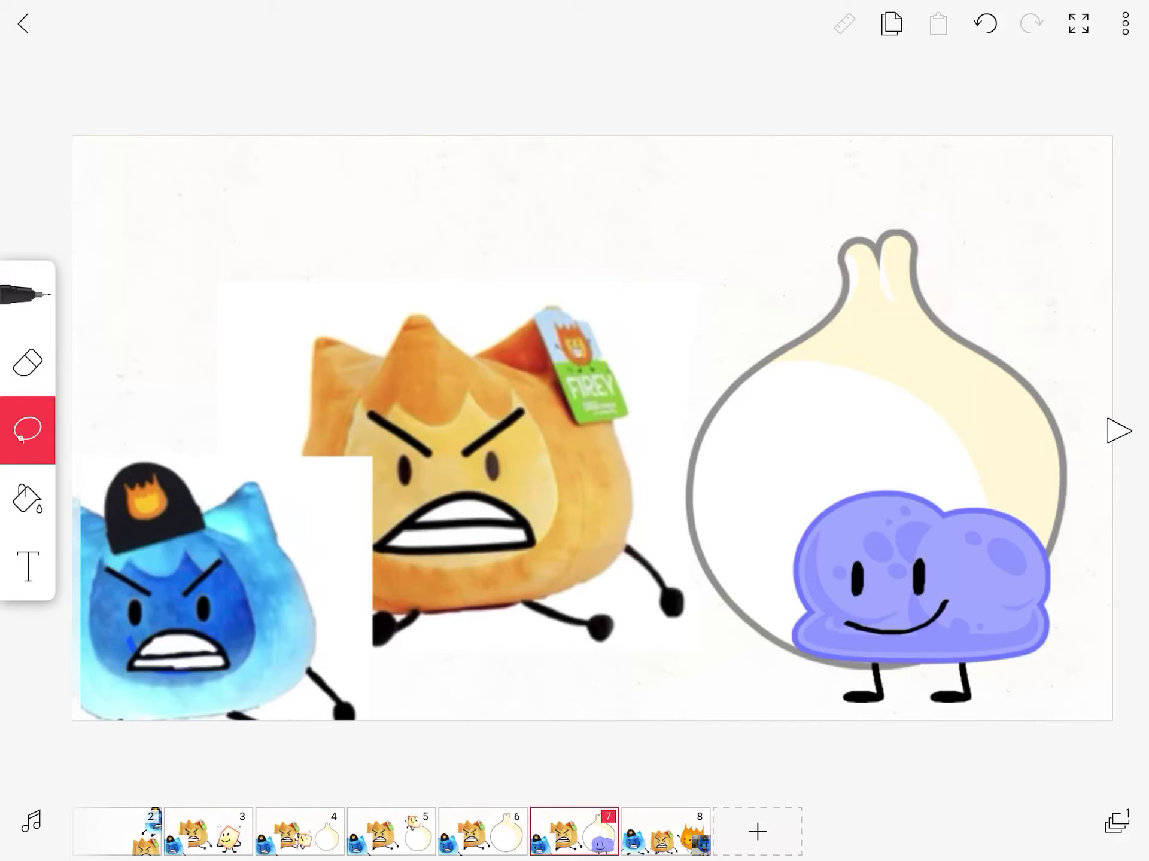
- On frame 8, lasso-select the two angry plush Fireys on the left
left_click(665, 832)
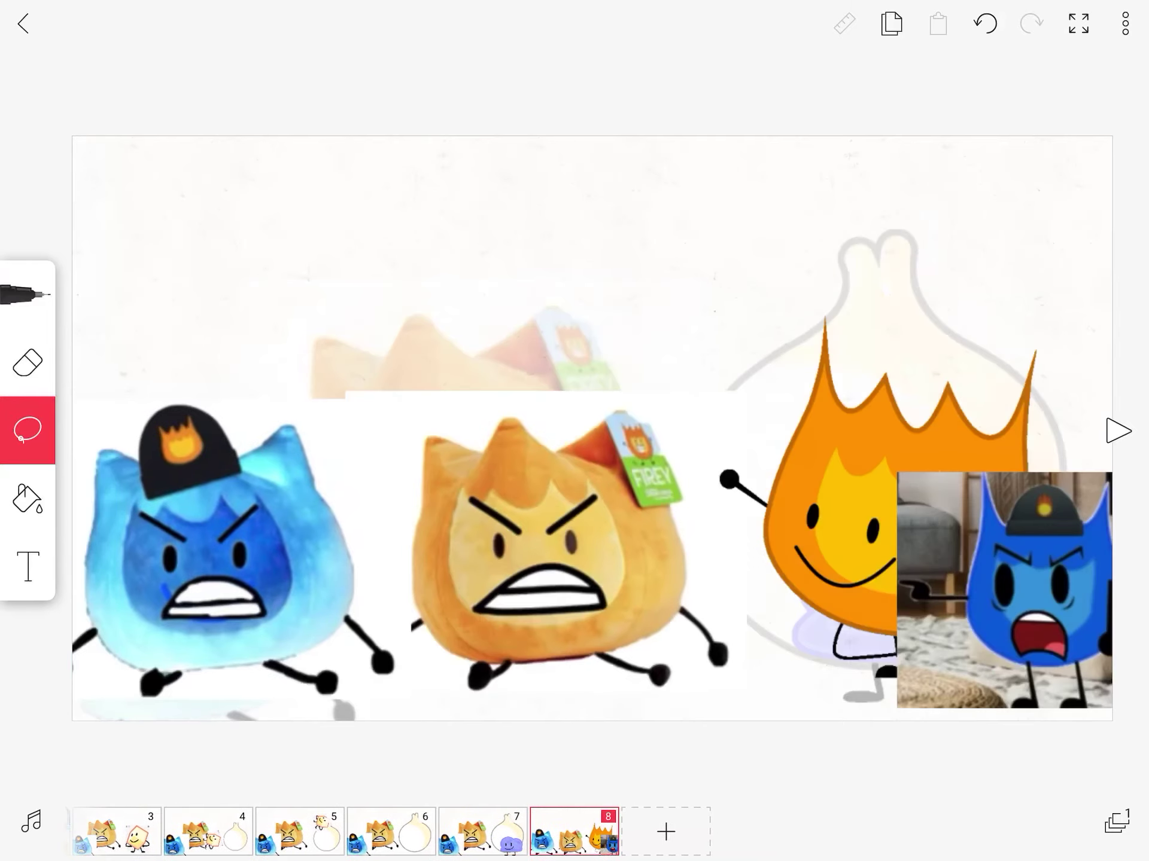
mouse_move(743, 358)
left_mouse_down()
mouse_move(718, 453)
mouse_move(749, 655)
mouse_move(646, 848)
mouse_move(28, 628)
mouse_move(539, 140)
mouse_move(765, 315)
mouse_move(771, 296)
left_mouse_up()
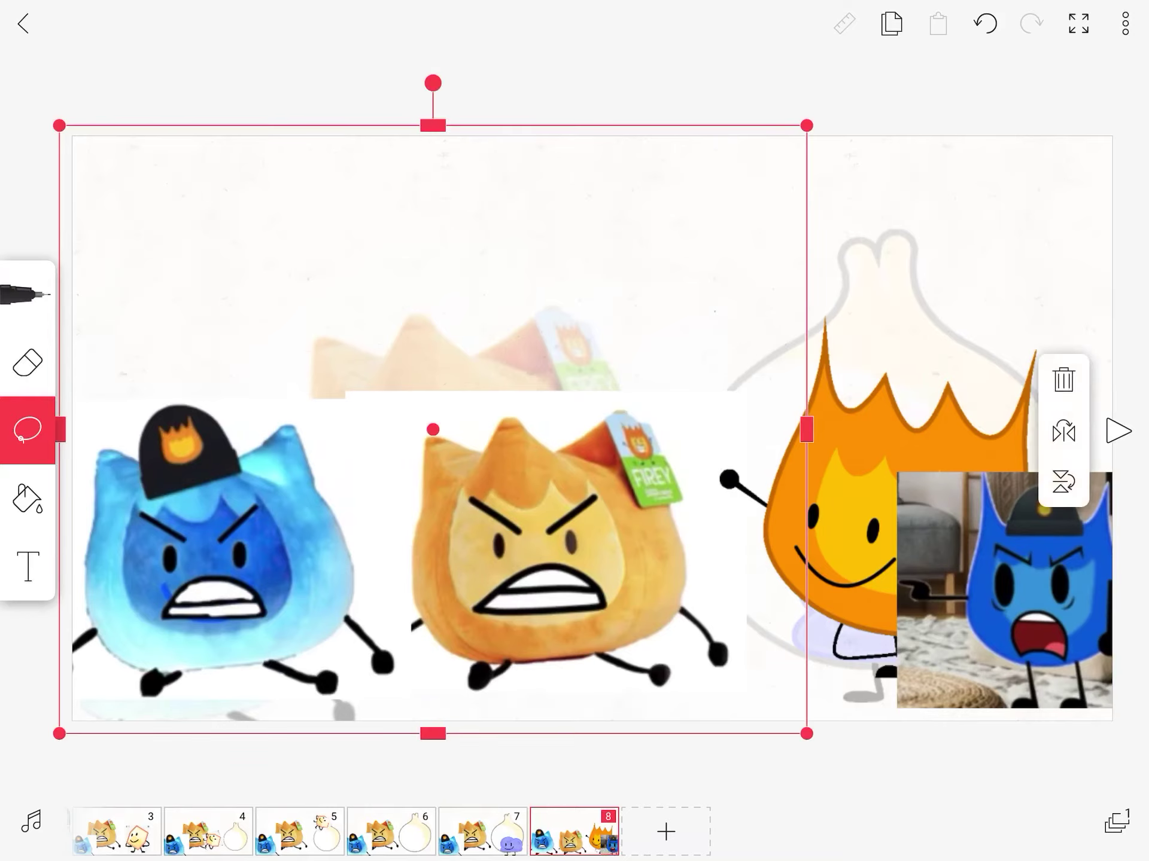